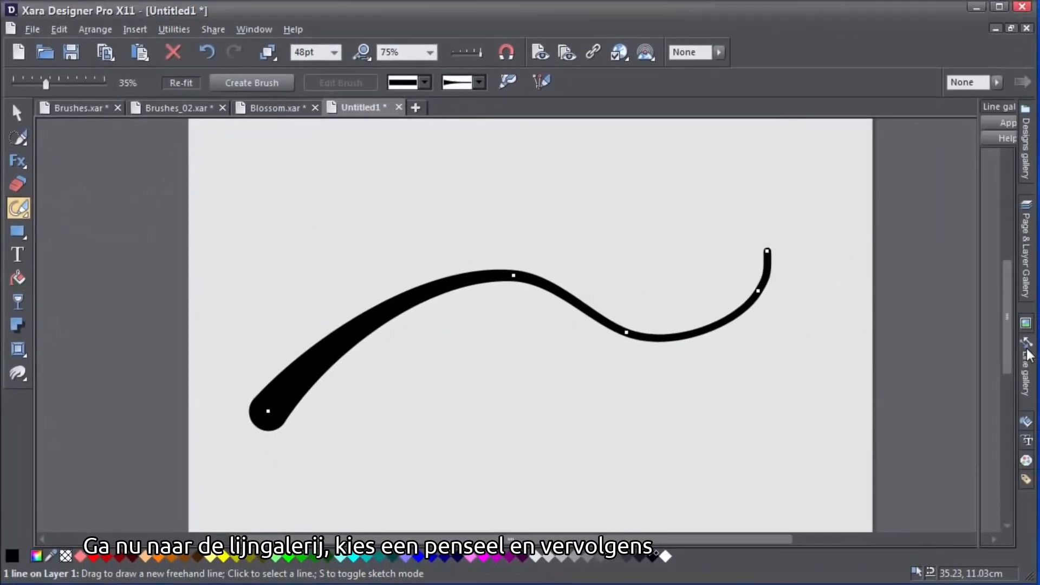
- Apply the Acrylic 1 brush from the Line gallery's Document brushes to the black freehand line
click(1033, 355)
click(898, 244)
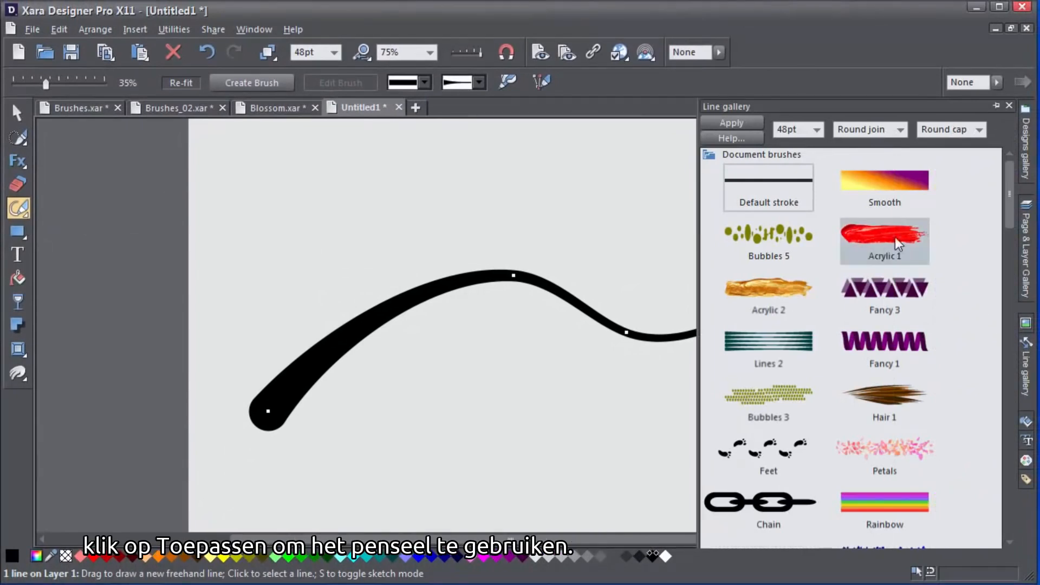
click(750, 125)
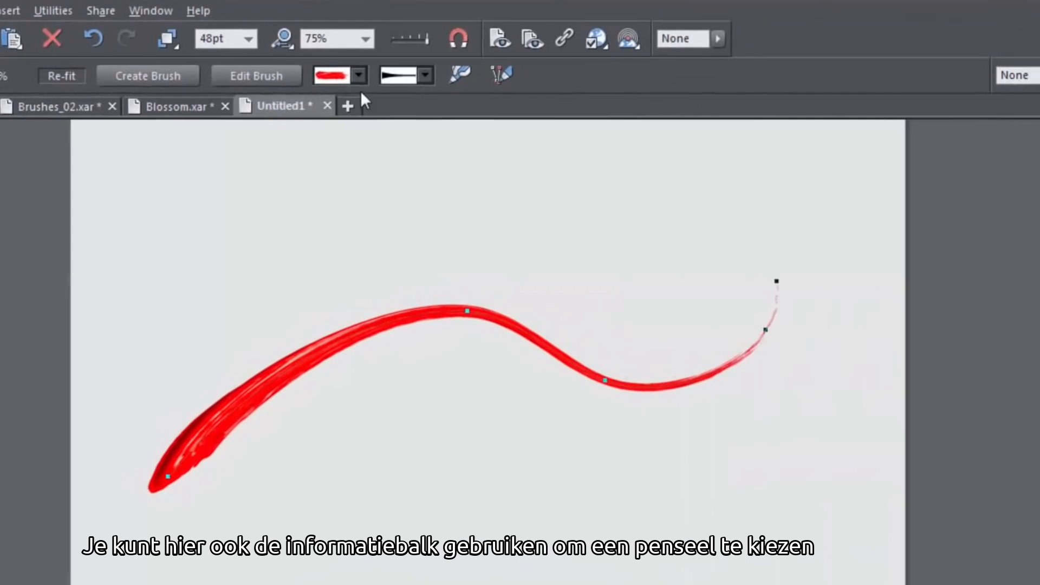
- Try a 24pt width, settle on 48pt for the brush stroke, and colour it olive-yellow
click(359, 76)
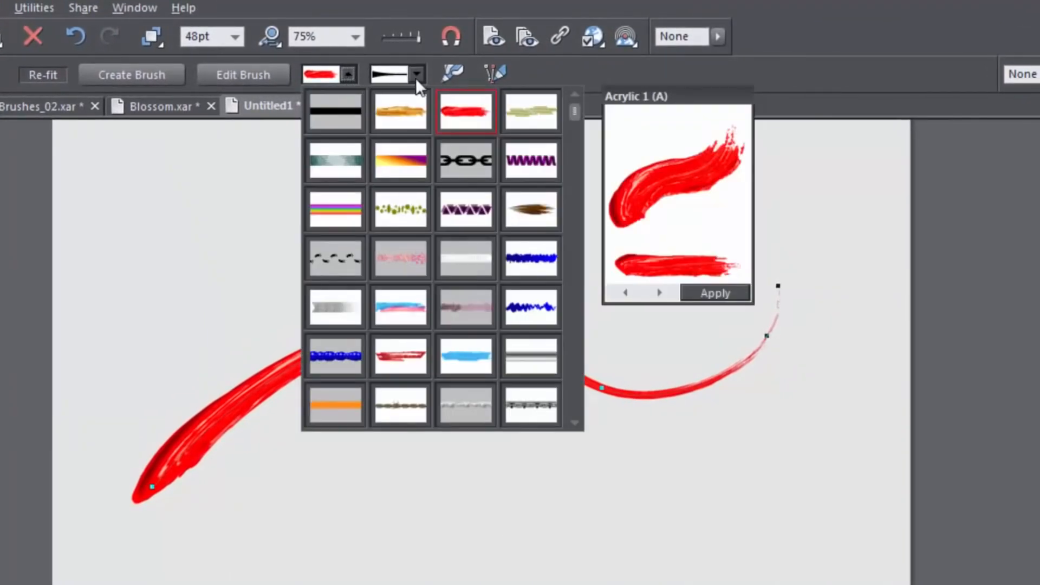
click(416, 75)
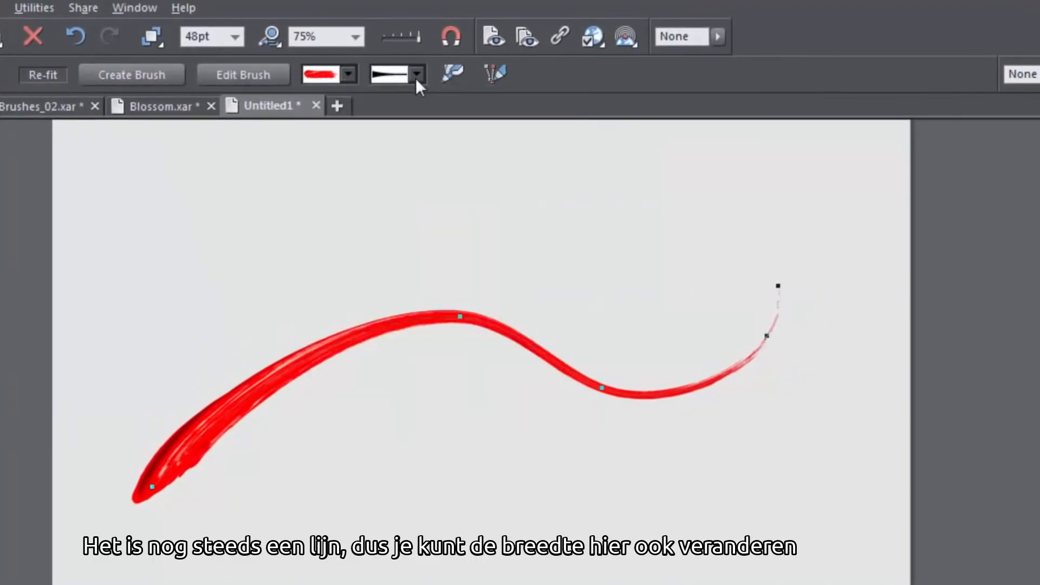
click(416, 75)
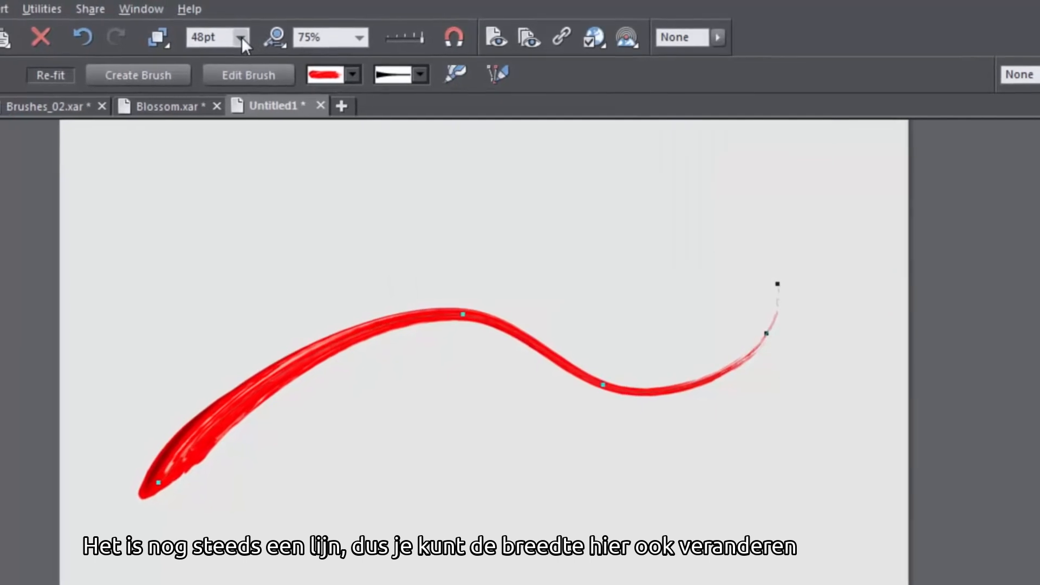
click(242, 37)
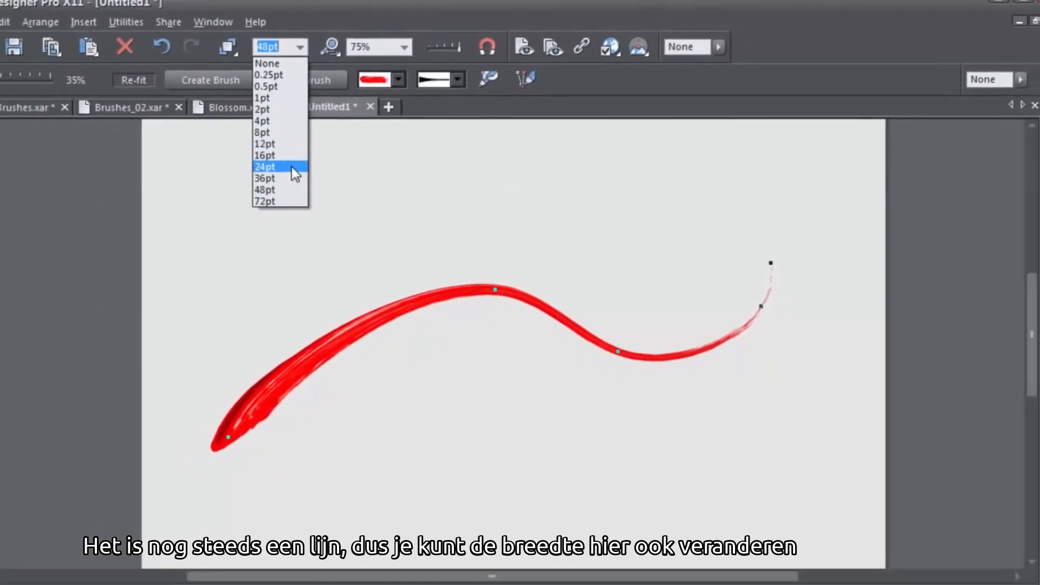
click(291, 167)
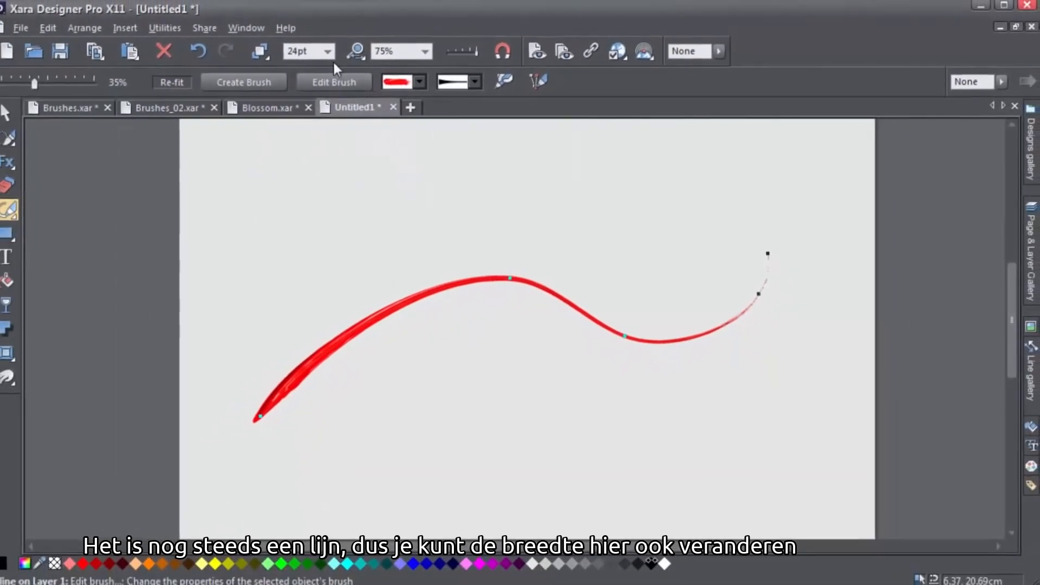
click(299, 47)
click(329, 189)
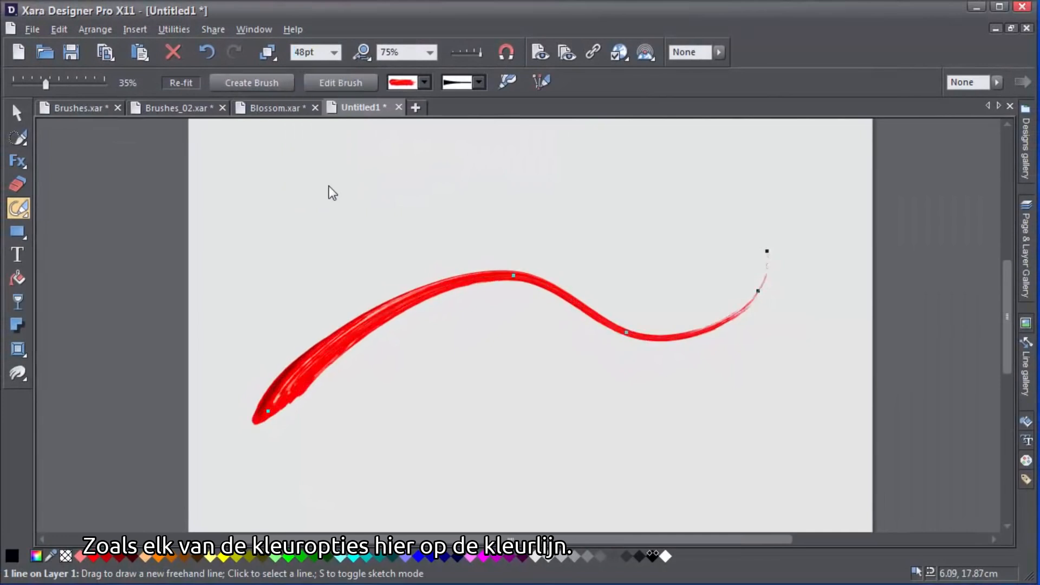
click(236, 556)
- Colour the stroke dark green, then draw a zigzag line across the page with the Bubbles brush
click(328, 556)
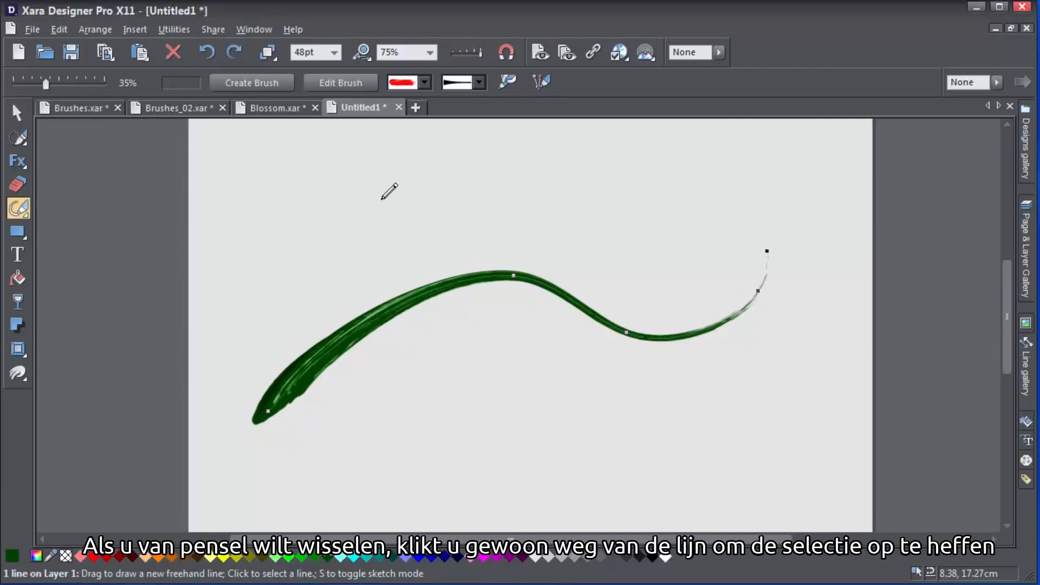
click(382, 198)
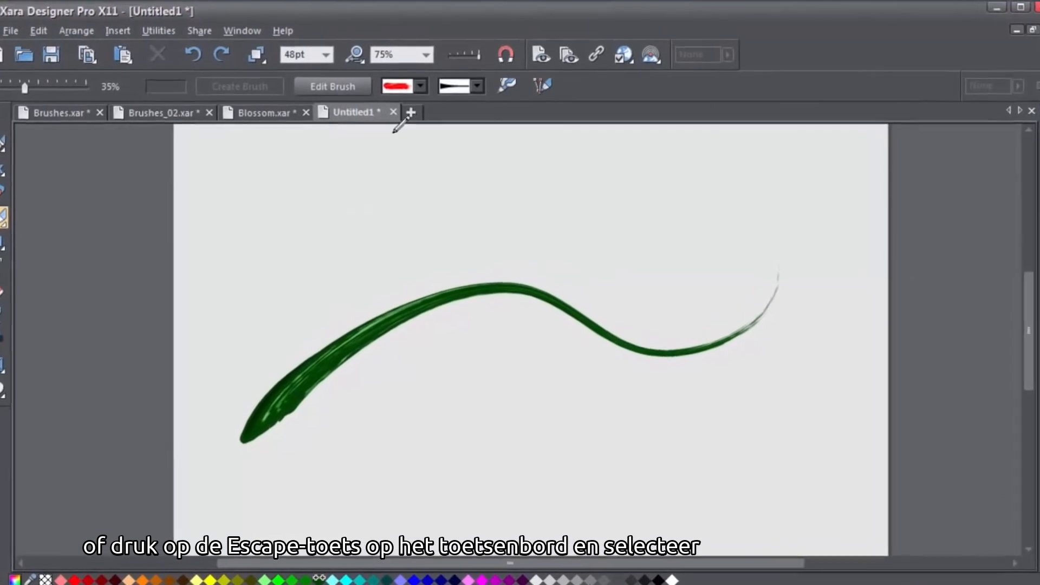
click(417, 89)
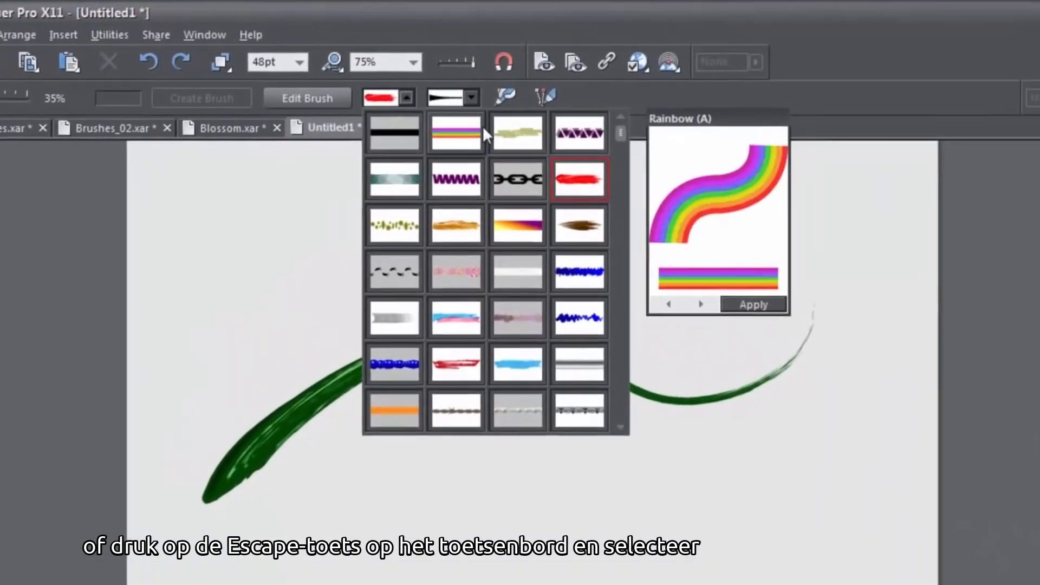
click(509, 142)
mouse_move(247, 301)
mouse_down()
mouse_move(360, 245)
mouse_move(438, 388)
mouse_move(539, 447)
mouse_move(791, 256)
mouse_up()
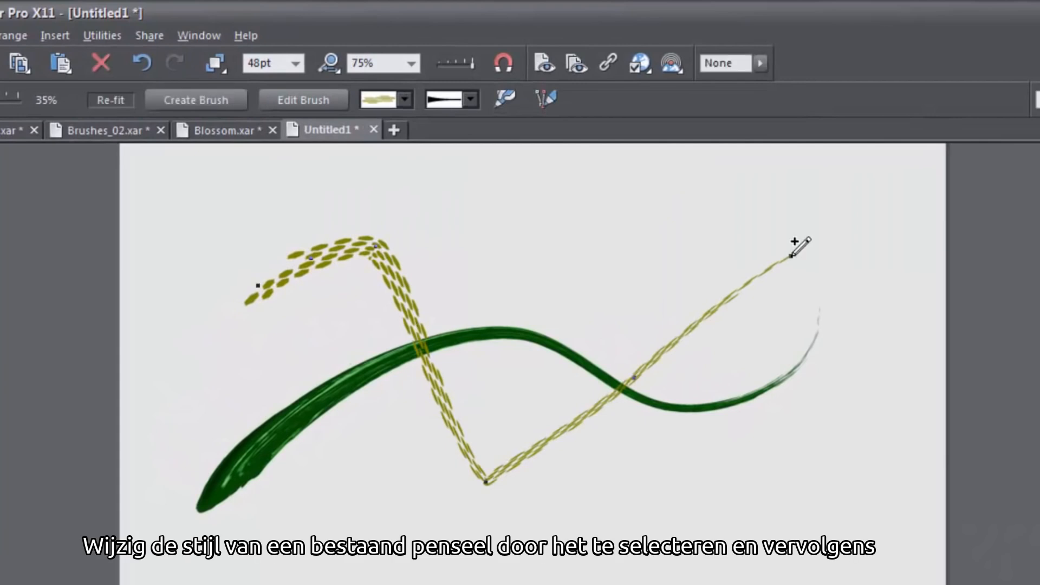
- Restyle the green brush stroke as the Fancy 1 ribbon
click(454, 339)
click(410, 103)
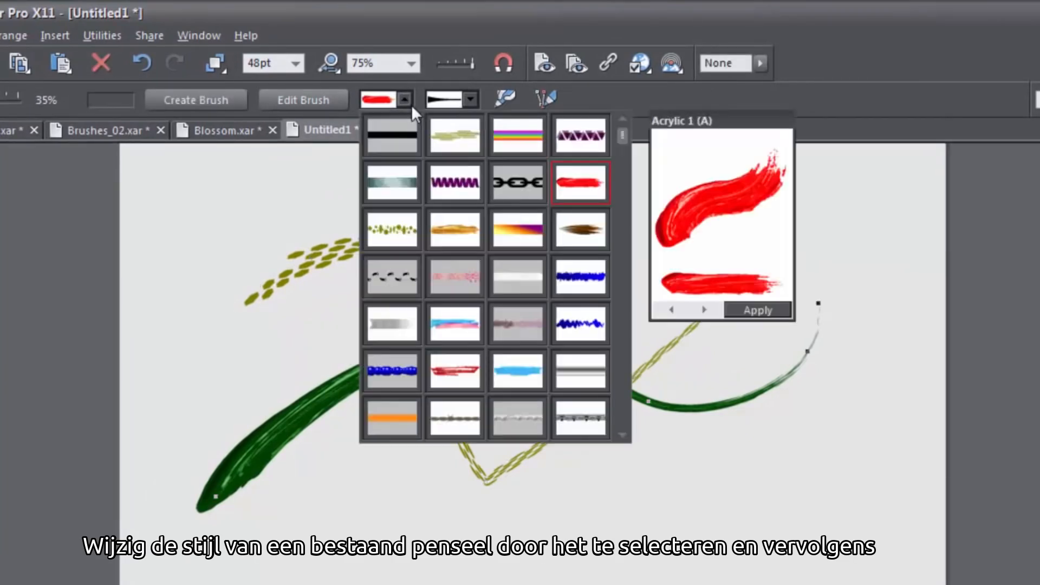
click(455, 182)
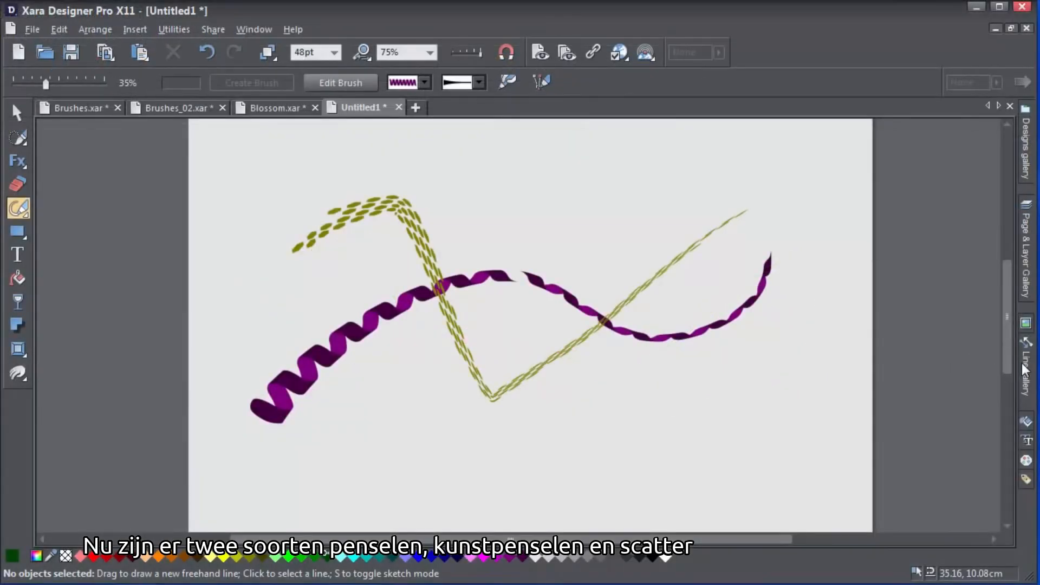
- Choose a gold brush and paint a large looping stroke across Untitled2
click(1025, 370)
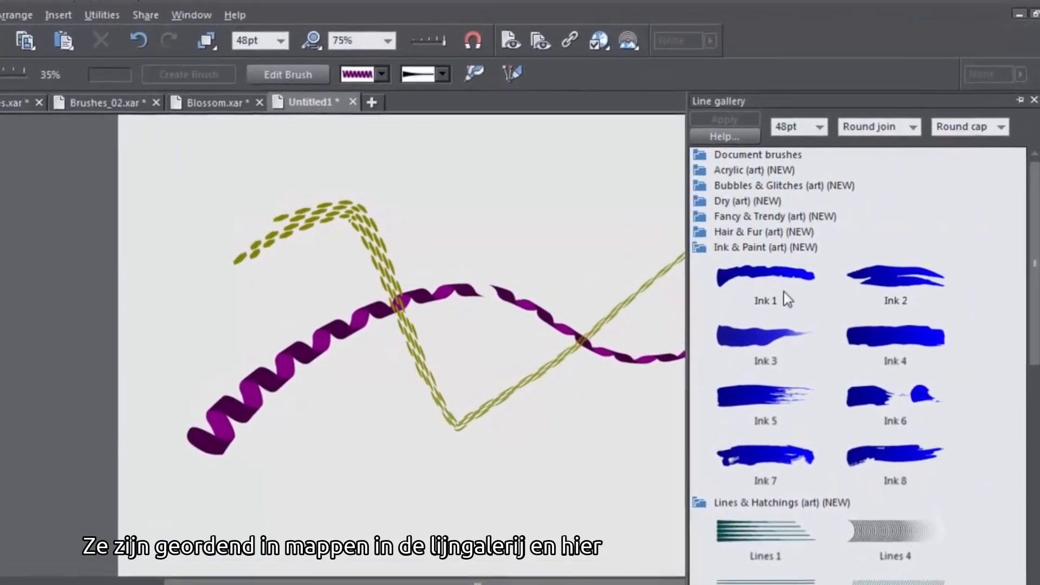
click(694, 253)
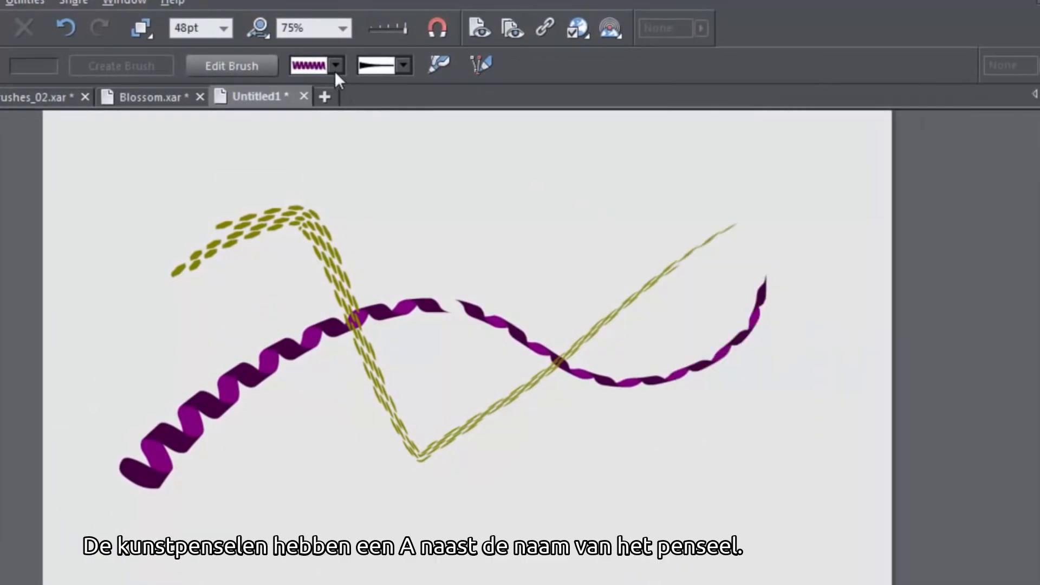
click(336, 66)
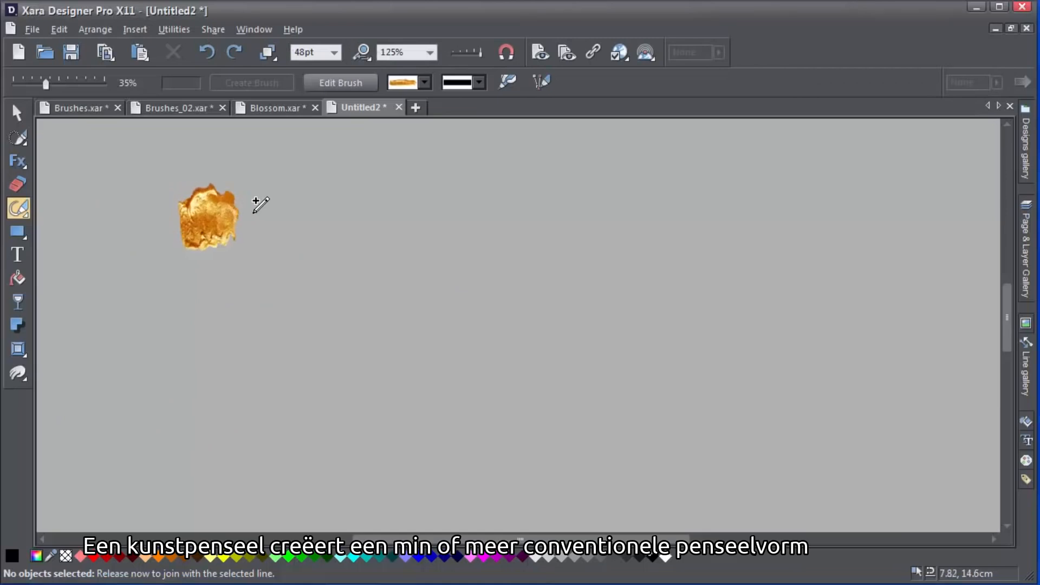
mouse_move(255, 202)
mouse_down()
mouse_move(760, 195)
mouse_move(820, 209)
mouse_move(845, 256)
mouse_move(843, 346)
mouse_move(791, 422)
mouse_move(716, 435)
mouse_move(613, 407)
mouse_move(523, 166)
mouse_move(503, 156)
mouse_move(455, 182)
mouse_move(336, 393)
mouse_move(256, 433)
mouse_move(142, 399)
mouse_move(93, 326)
mouse_move(83, 281)
mouse_move(115, 260)
mouse_move(113, 271)
mouse_move(173, 287)
mouse_move(295, 368)
mouse_move(430, 436)
mouse_move(520, 419)
mouse_move(623, 340)
mouse_move(706, 203)
mouse_move(757, 157)
mouse_up()
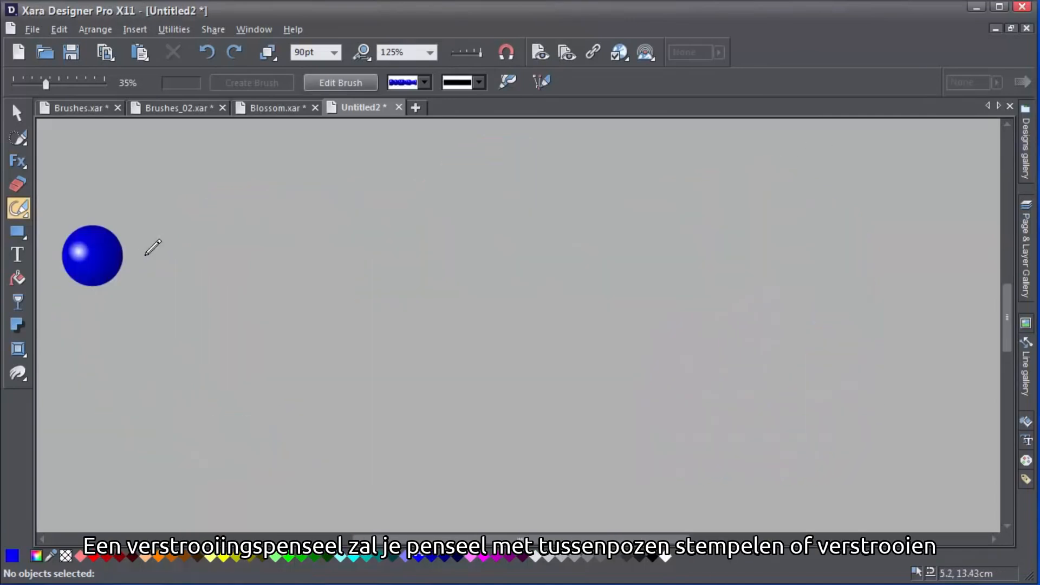
- Paint a trail of blue spheres across Untitled2 with the scatter brush
mouse_move(145, 255)
mouse_down()
mouse_move(271, 241)
mouse_move(480, 372)
mouse_move(659, 393)
mouse_move(740, 339)
mouse_move(915, 172)
mouse_up()
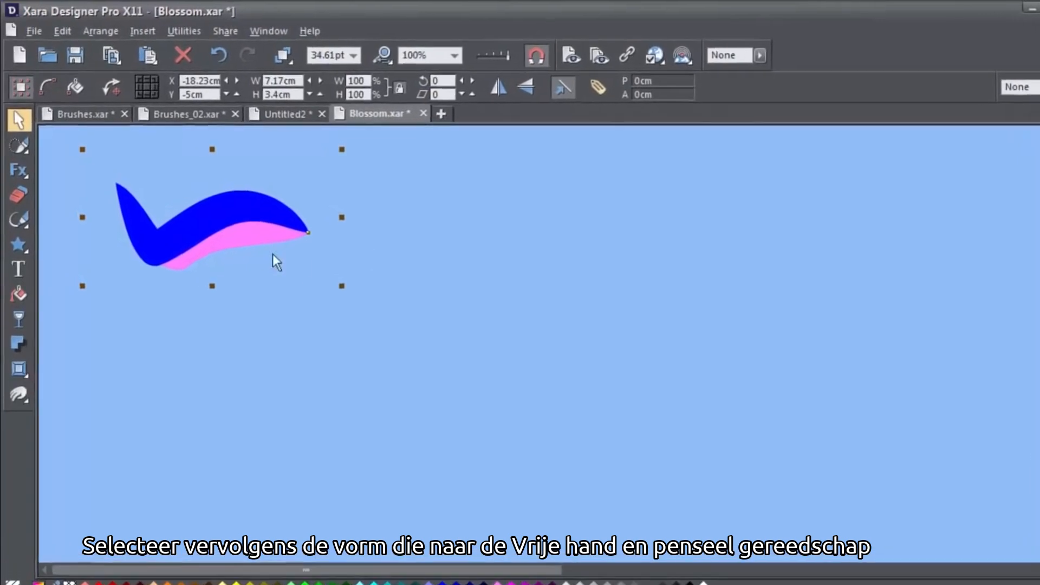
- With the Freehand and Brush tool, create an Art brush named 'swoosh' from the selected shape
click(23, 222)
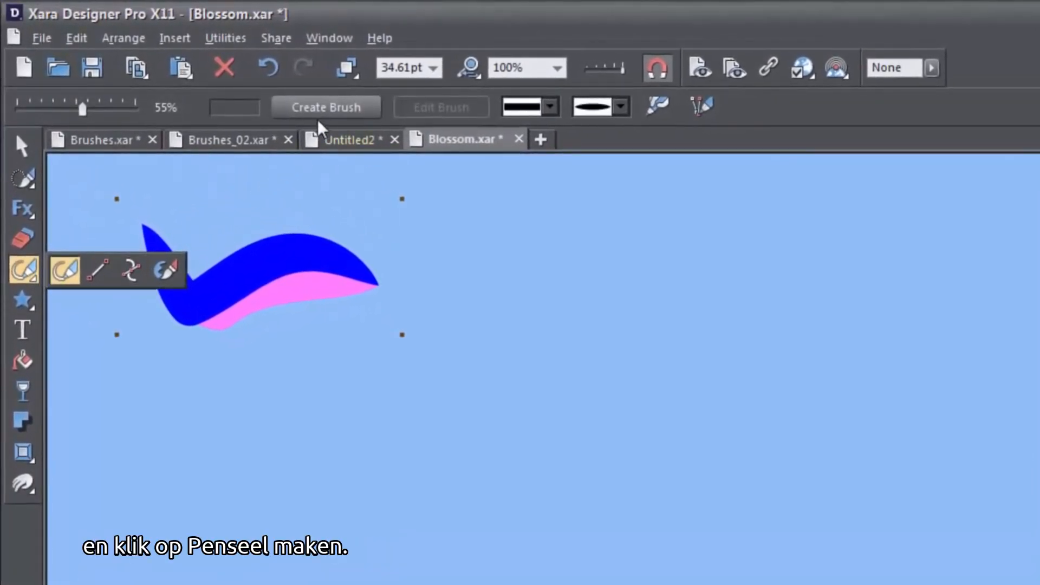
click(325, 113)
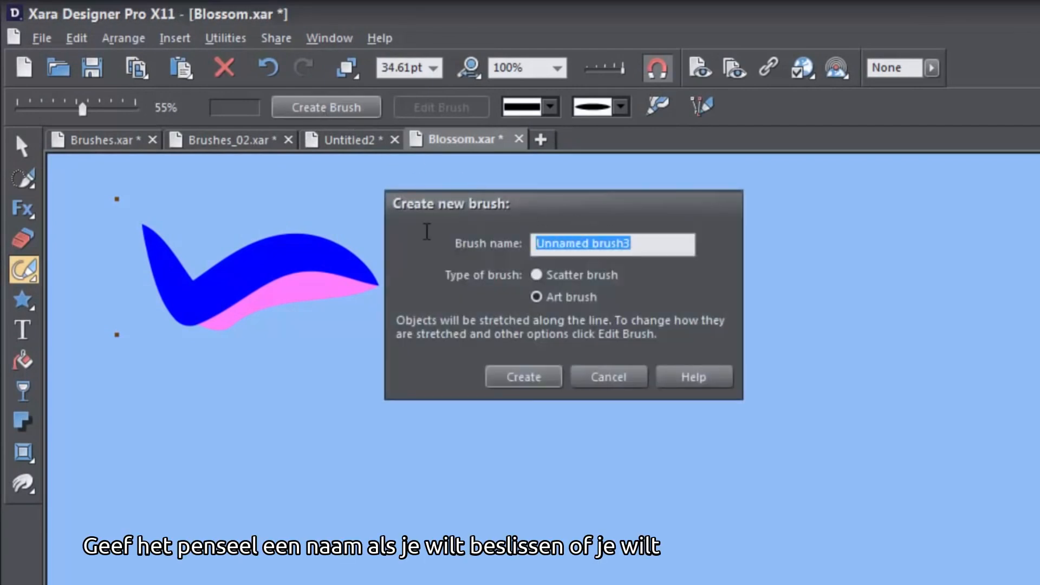
text(swoosh)
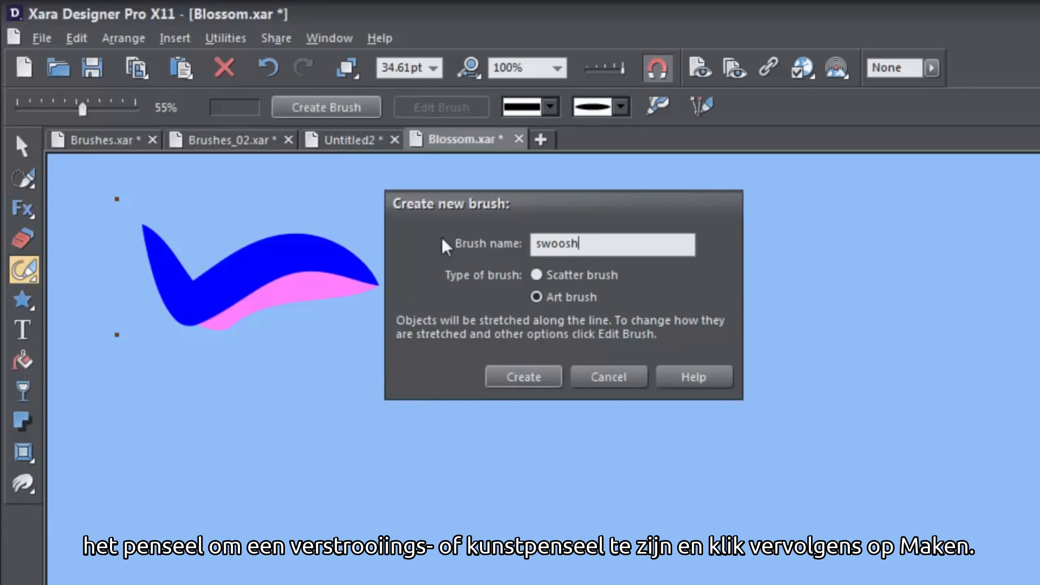
click(528, 378)
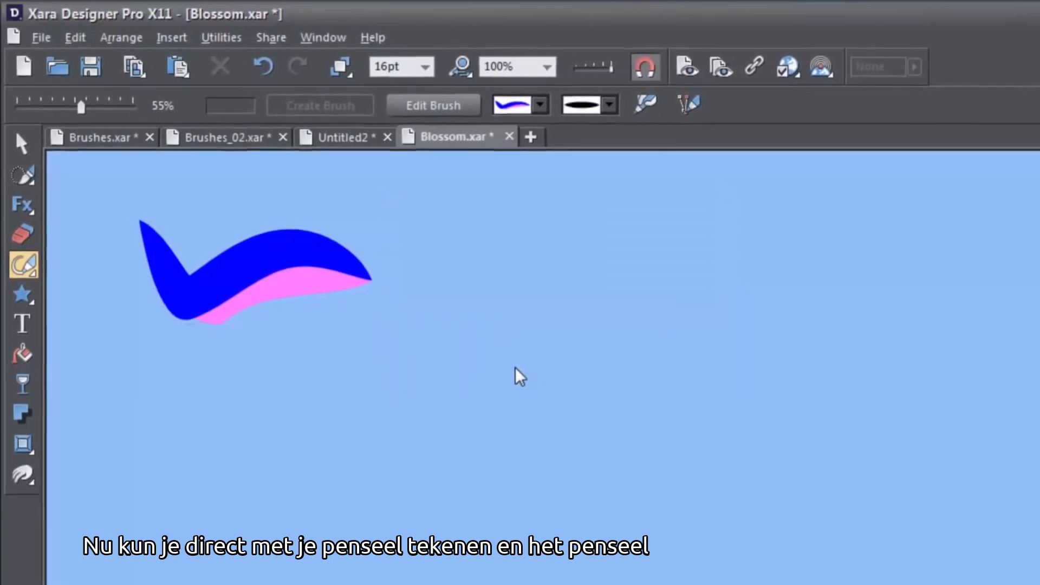
- Paint a long wavy swoosh-brush line and open the swoosh brush's Art Brush Settings
mouse_move(162, 449)
mouse_down()
mouse_move(223, 424)
mouse_move(295, 426)
mouse_move(480, 460)
mouse_move(517, 415)
mouse_move(610, 347)
mouse_move(740, 358)
mouse_move(766, 398)
mouse_move(900, 372)
mouse_move(948, 262)
mouse_move(1008, 231)
mouse_up()
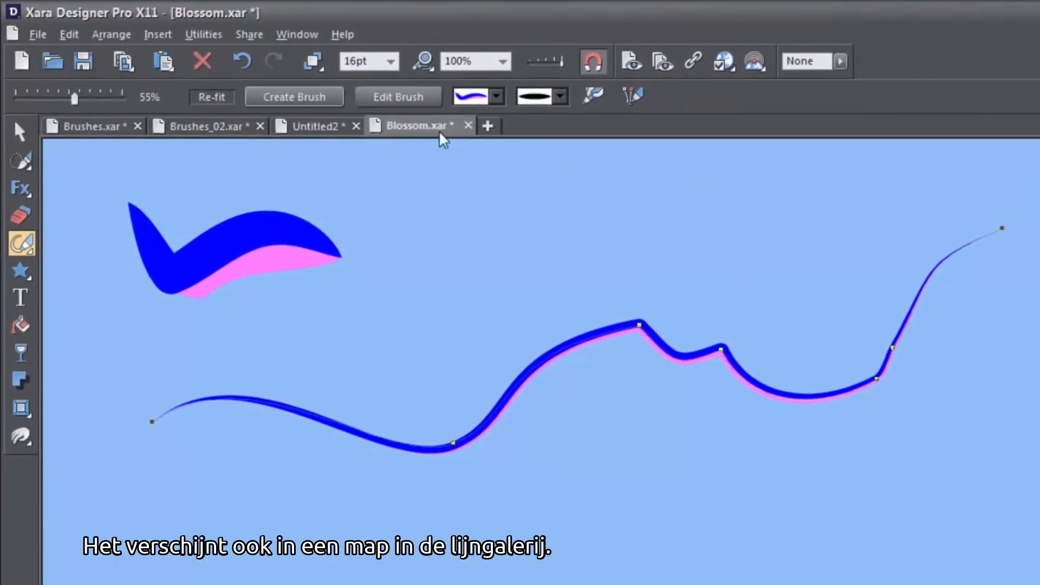
click(496, 98)
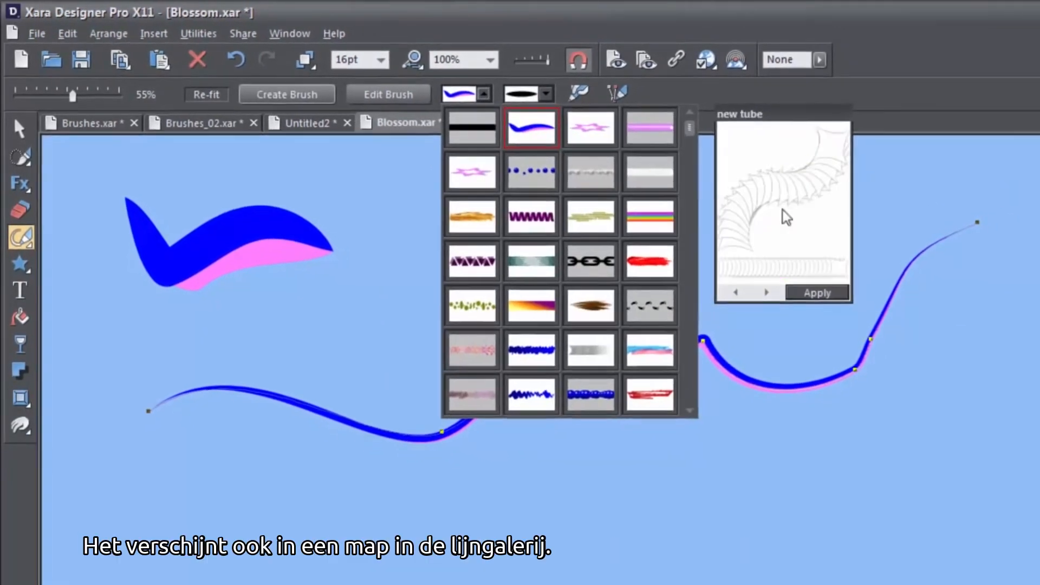
click(1037, 373)
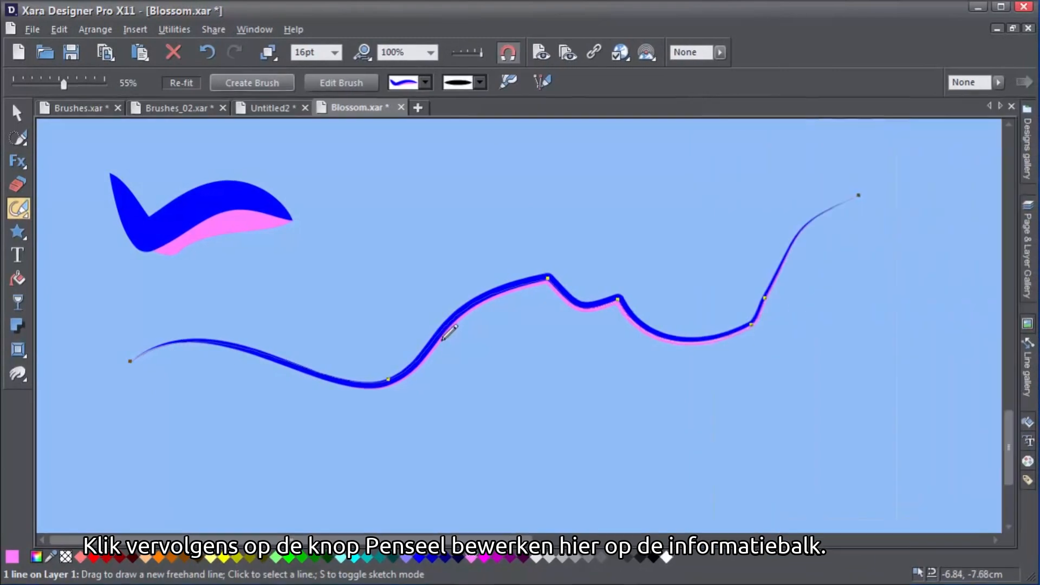
click(368, 86)
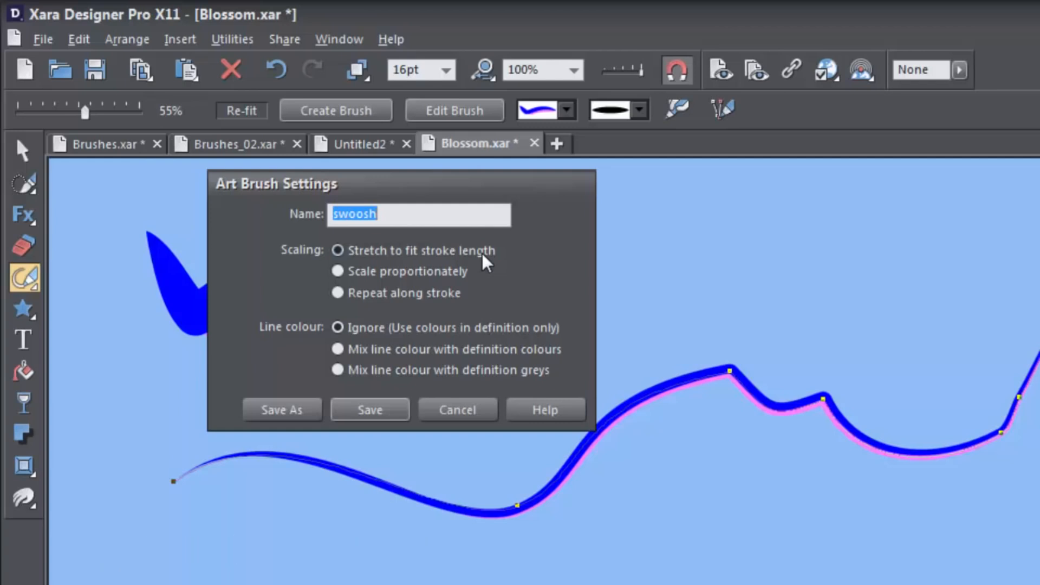
- Set the swoosh brush to scale proportionately and paint five short star-brush strokes
click(462, 276)
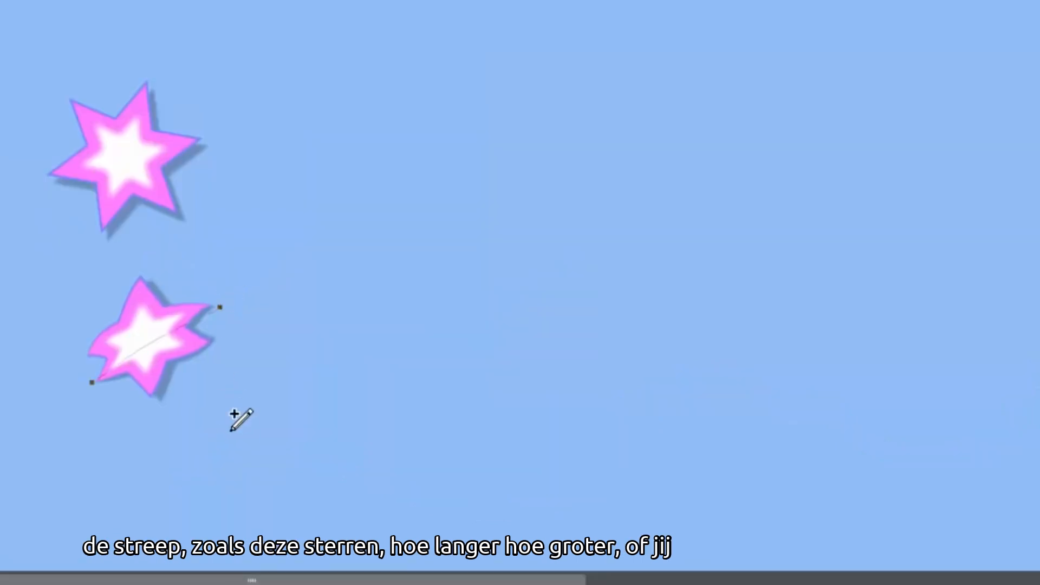
drag(223, 441, 322, 302)
drag(408, 396, 494, 256)
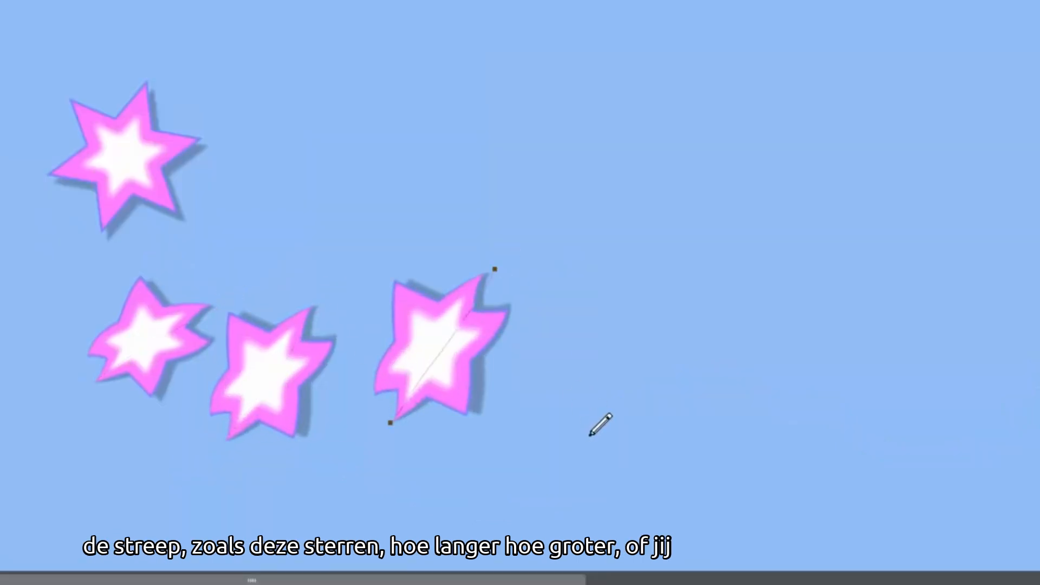
drag(588, 438, 676, 253)
drag(761, 195, 793, 304)
mouse_move(776, 407)
mouse_down()
mouse_move(844, 330)
mouse_move(902, 288)
mouse_move(935, 216)
mouse_up()
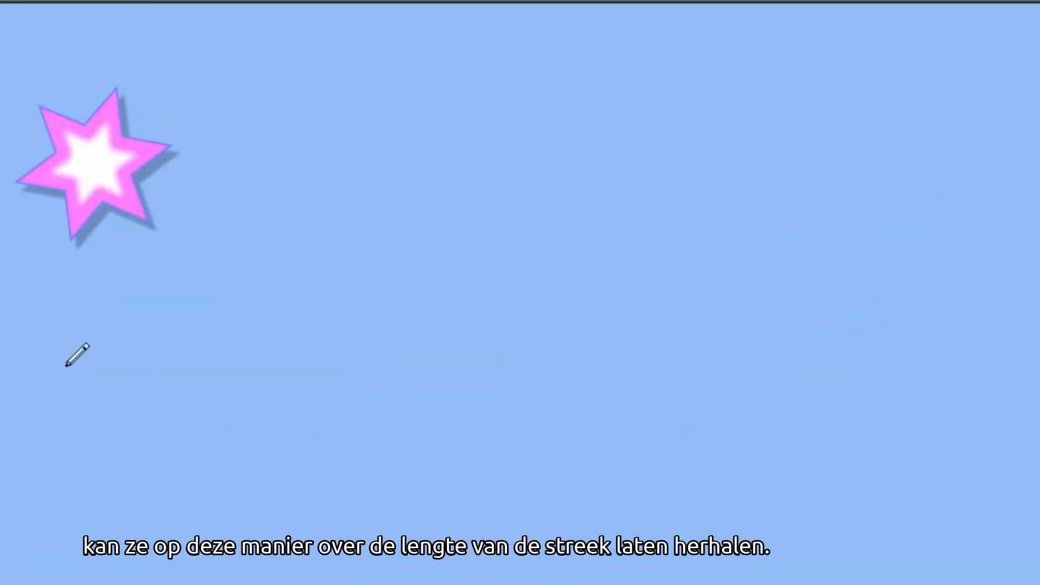
- Paint four longer star-brush strokes sweeping across to the top right
mouse_move(71, 352)
mouse_down()
mouse_move(254, 282)
mouse_move(517, 246)
mouse_up()
mouse_move(432, 426)
mouse_down()
mouse_move(533, 314)
mouse_move(776, 140)
mouse_up()
mouse_move(689, 283)
mouse_down()
mouse_move(746, 397)
mouse_move(764, 471)
mouse_up()
mouse_move(808, 398)
mouse_down()
mouse_move(900, 235)
mouse_move(1035, 140)
mouse_up()
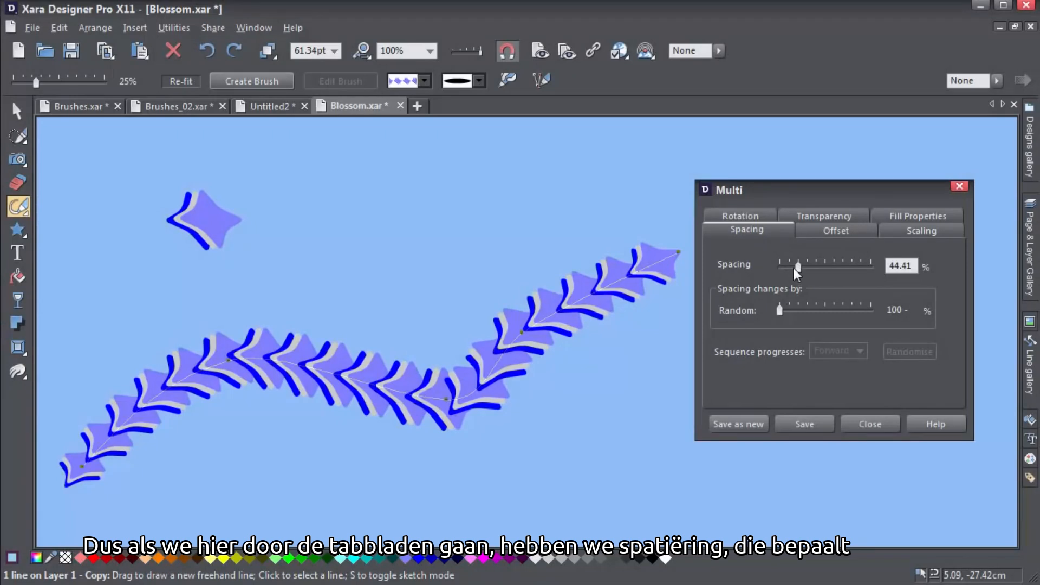
- Adjust the star spacing and preview the offset, scaling and rotation options
mouse_move(795, 267)
mouse_down()
mouse_move(821, 271)
mouse_move(764, 285)
mouse_move(816, 274)
mouse_move(801, 278)
mouse_up()
click(816, 231)
click(904, 230)
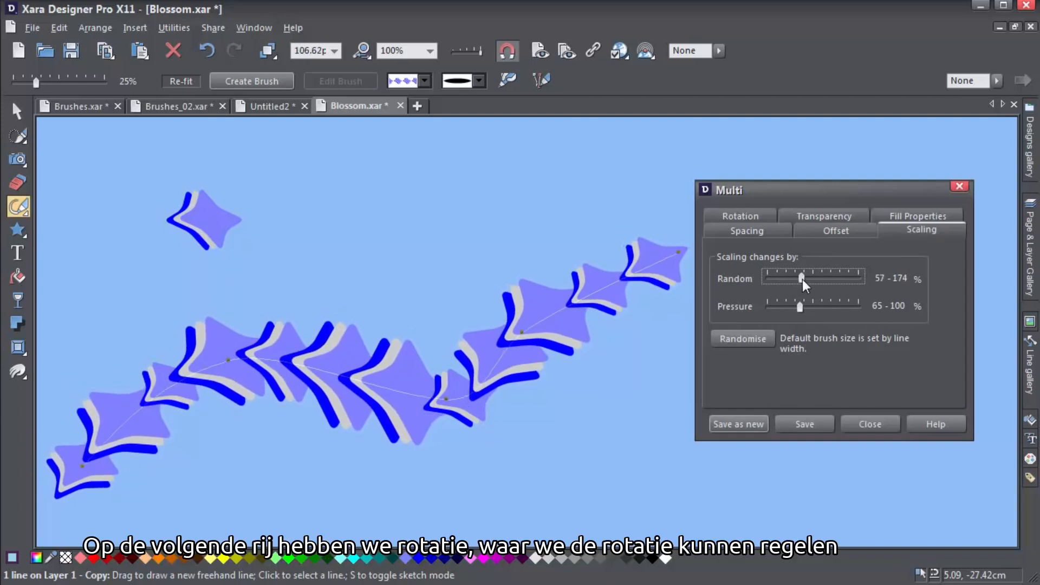
click(768, 220)
mouse_move(780, 274)
mouse_down()
mouse_move(804, 277)
mouse_move(771, 282)
mouse_up()
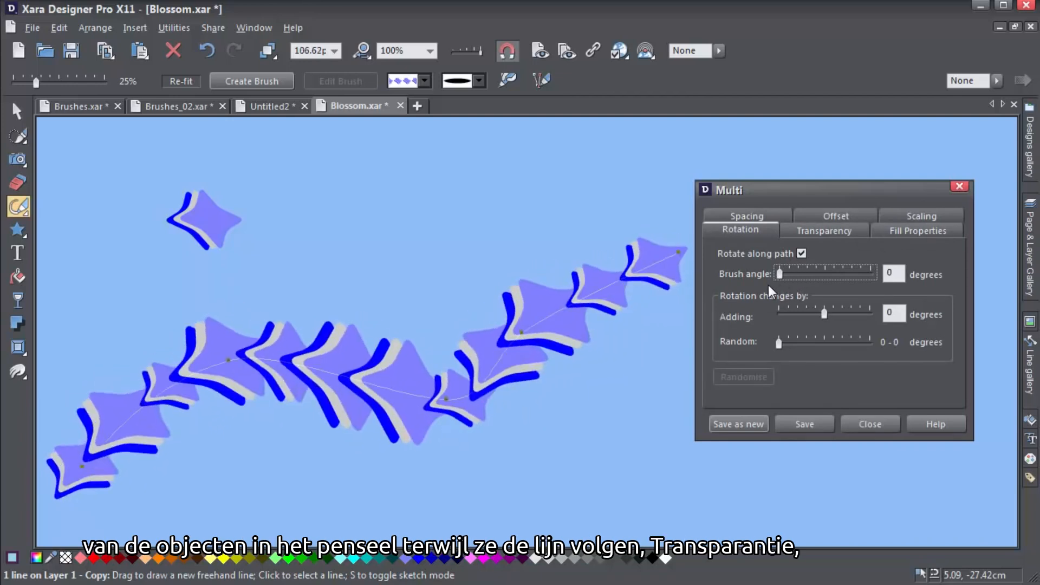
- Make the stars semi-transparent and set random hue variation in Fill Properties
click(799, 232)
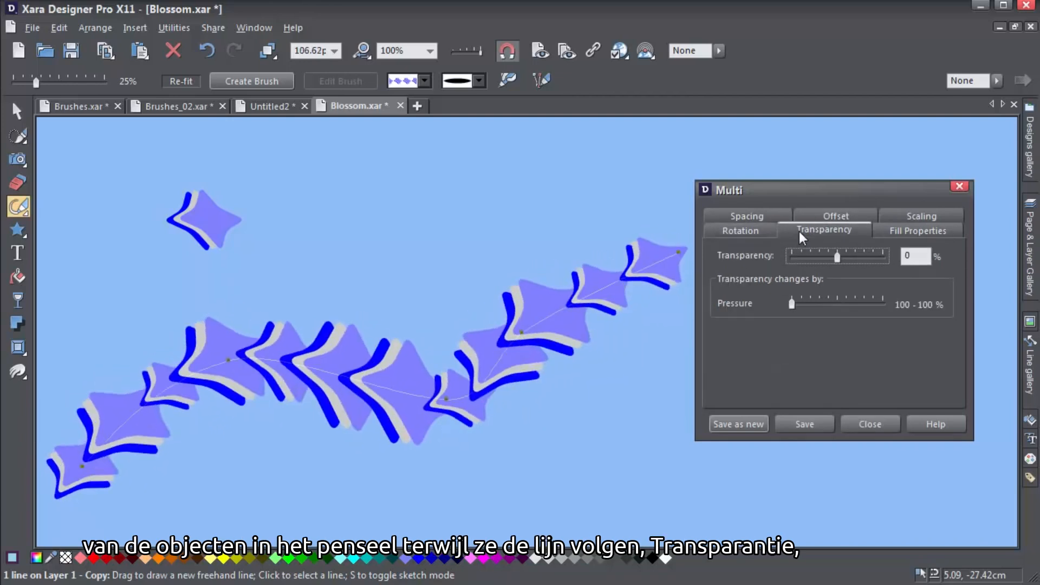
mouse_move(837, 258)
mouse_down()
mouse_move(866, 253)
mouse_move(817, 259)
mouse_up()
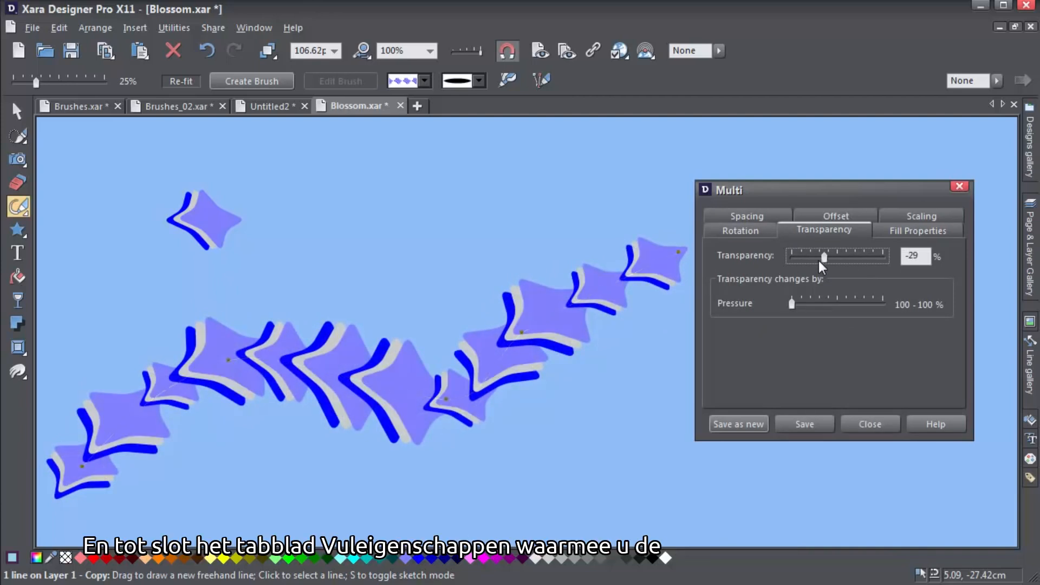
click(881, 229)
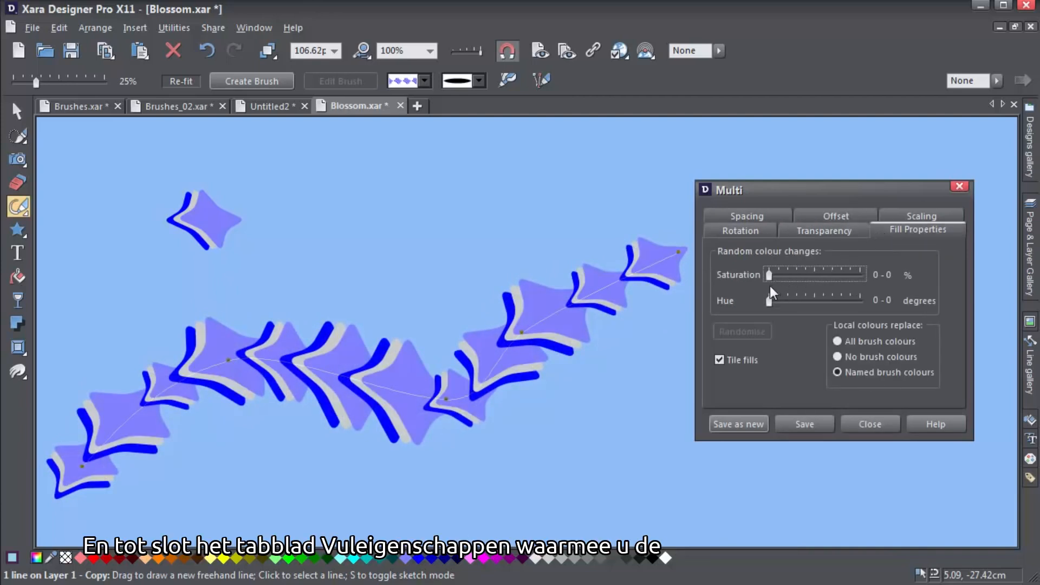
mouse_move(769, 275)
mouse_down()
mouse_move(804, 274)
mouse_move(764, 276)
mouse_move(801, 302)
mouse_up()
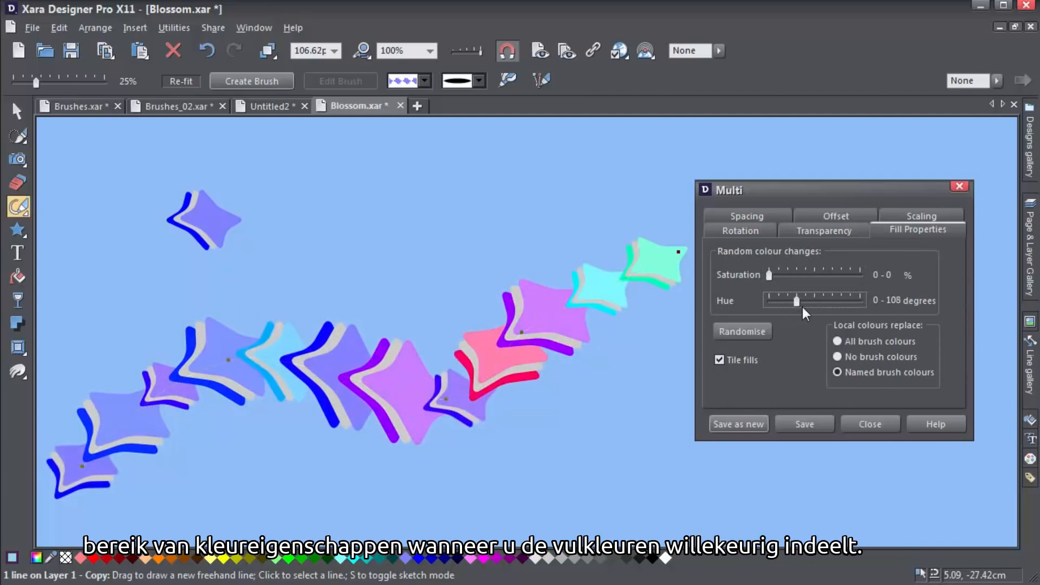